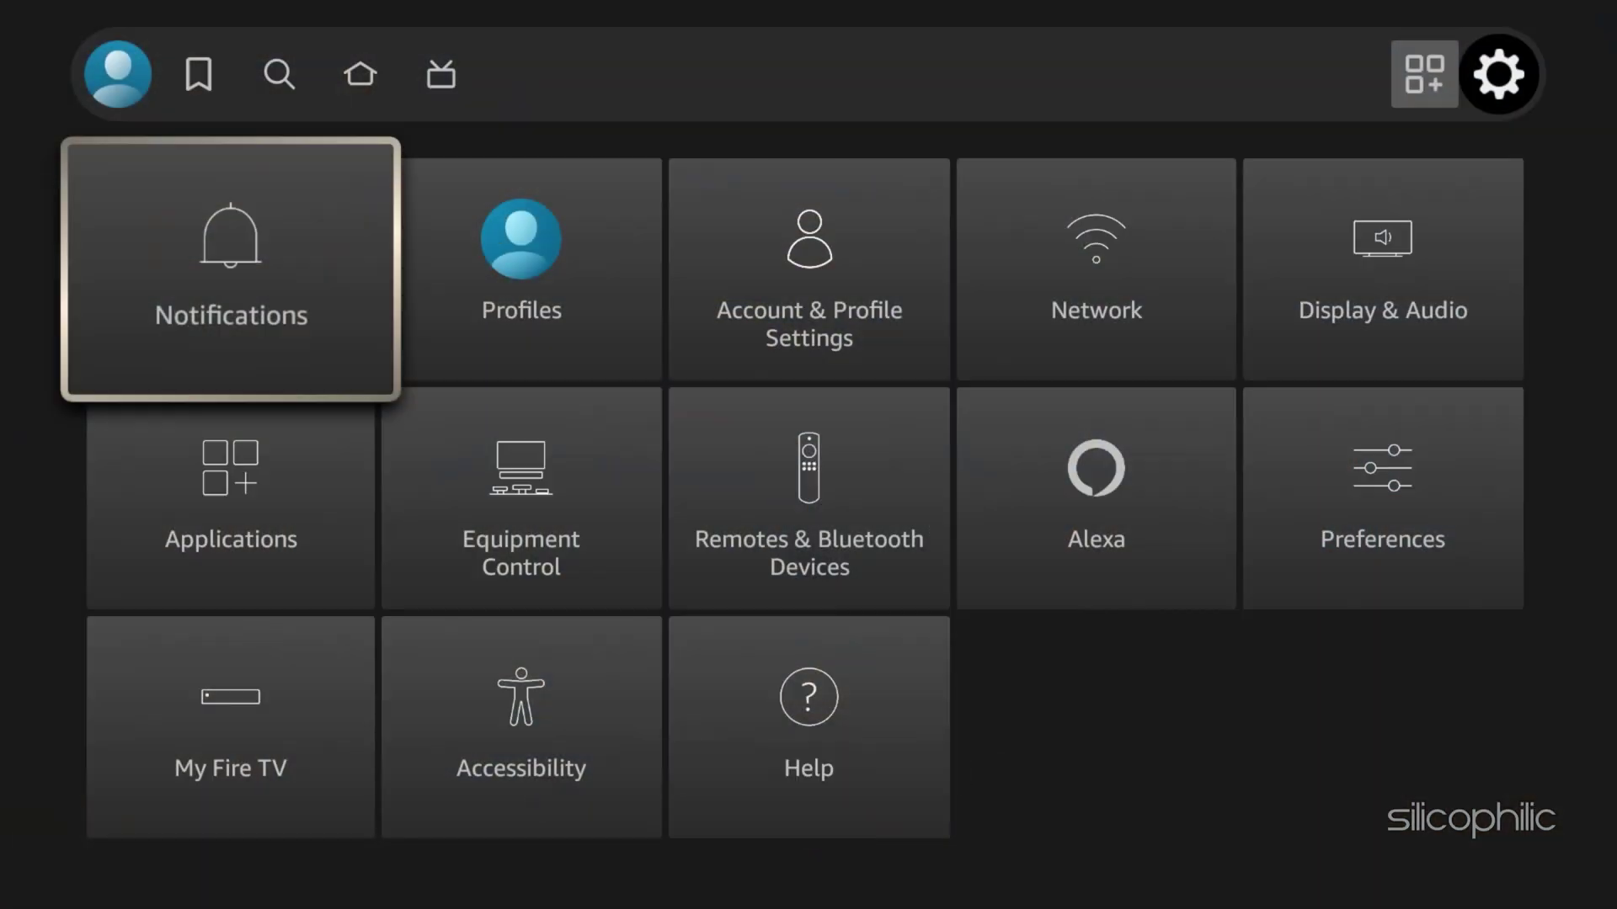
Clear a chosen app's cache under Applications > Manage Installed Applications so it reads 0 B.
{"action": "key", "text": "Down"}
{"action": "key", "text": "Return"}
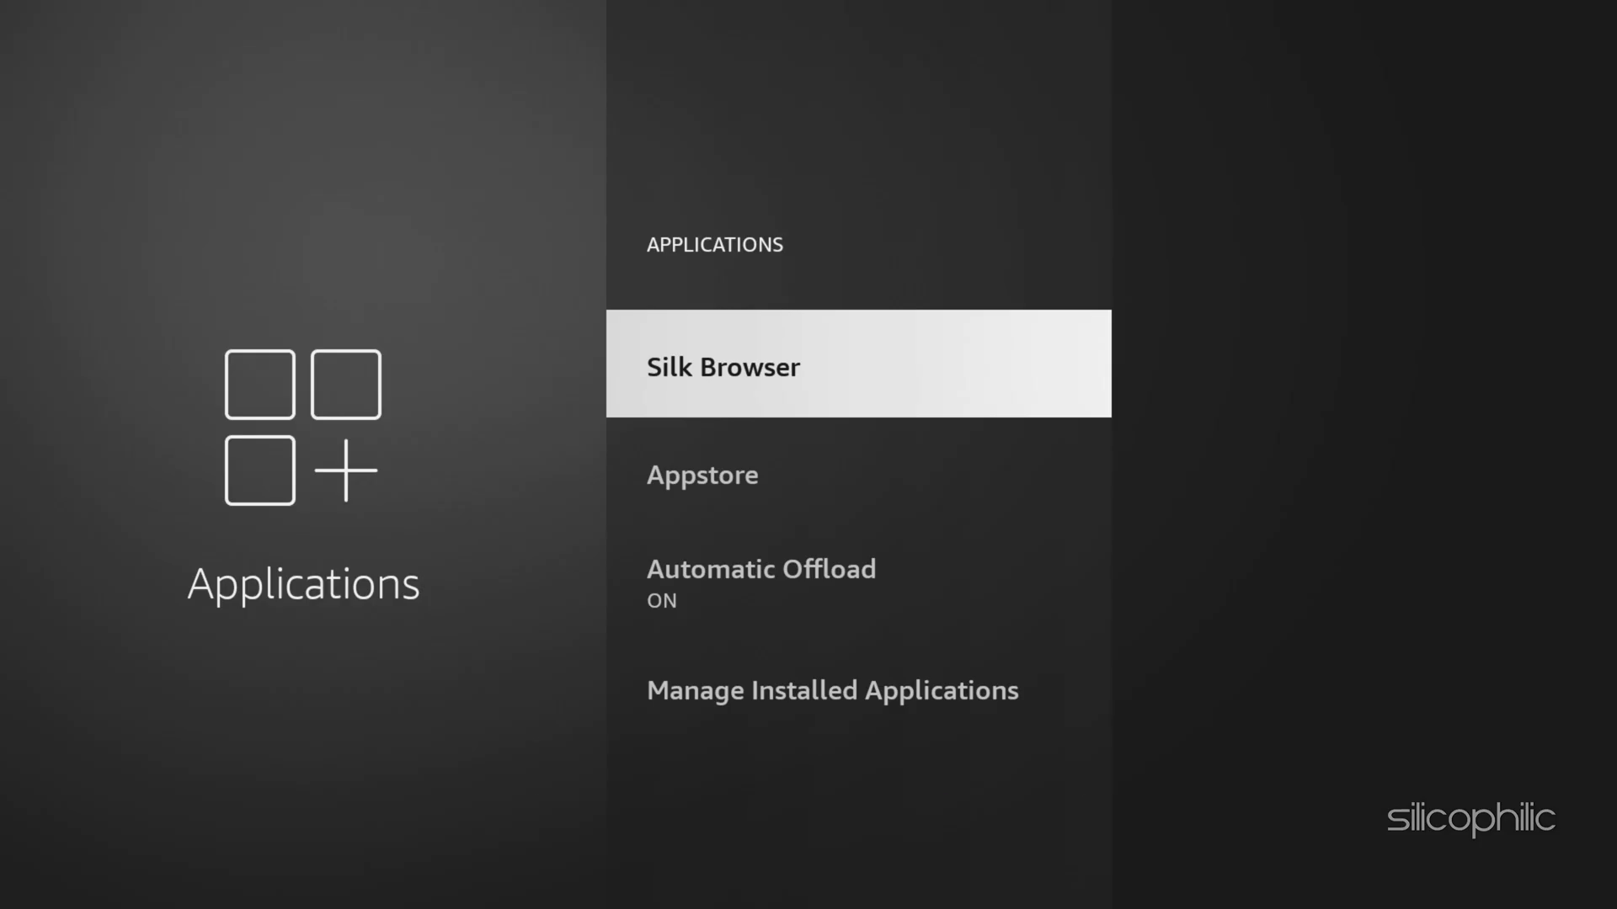
{"action": "key", "text": "Down"}
{"action": "key", "text": "Down"}
{"action": "key", "text": "Down"}
{"action": "key", "text": "Return"}
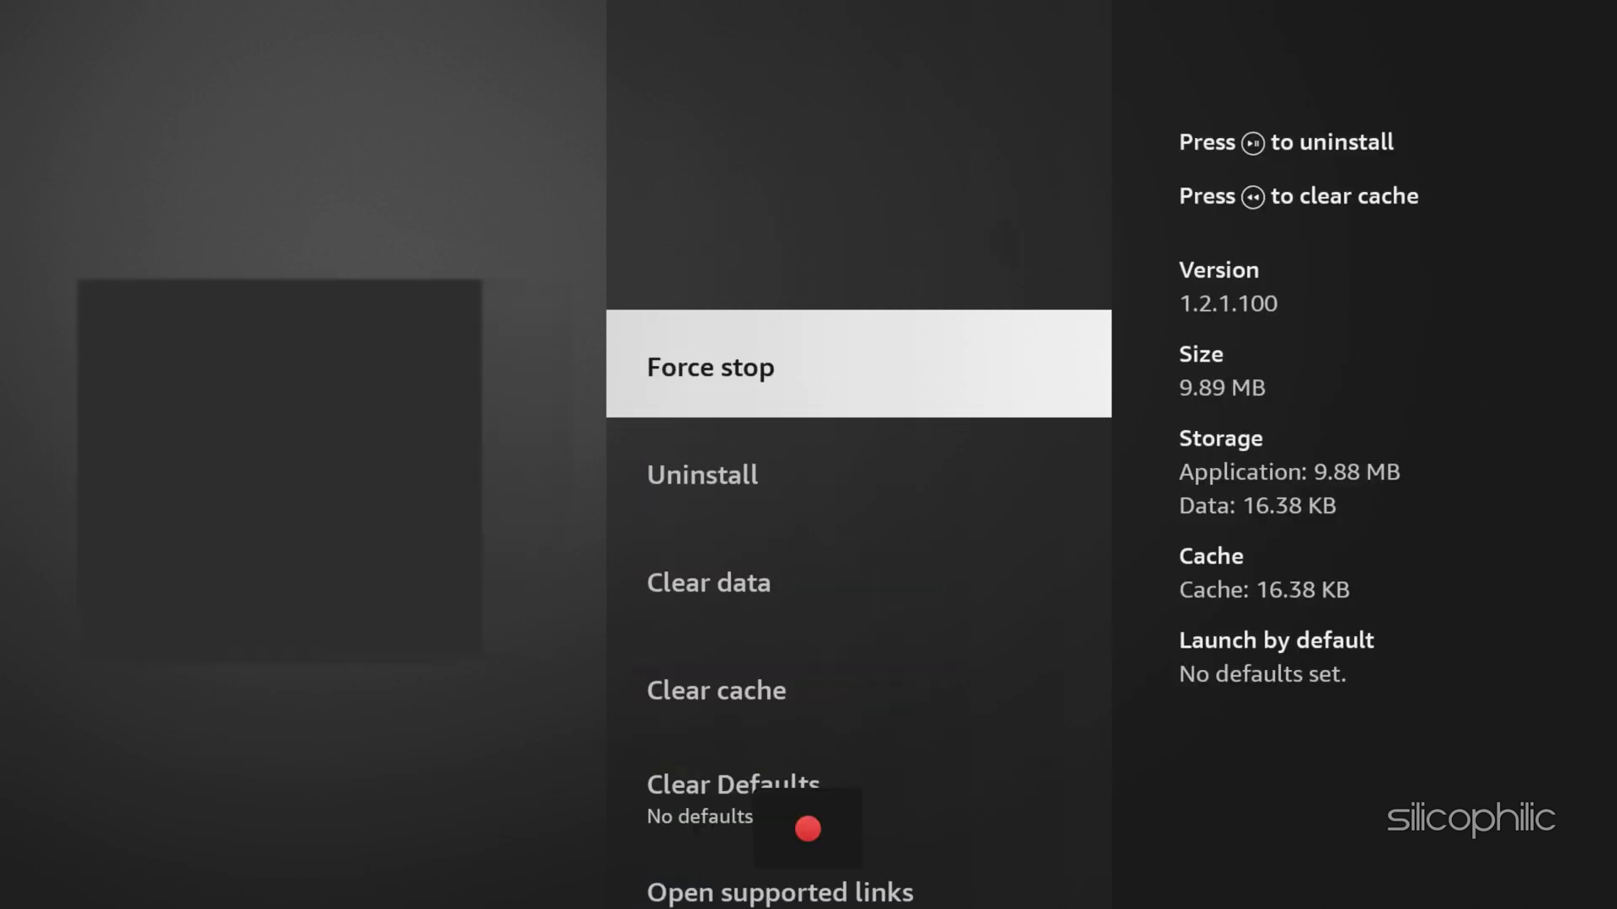
{"action": "key", "text": "Down"}
{"action": "key", "text": "Down"}
{"action": "key", "text": "Down"}
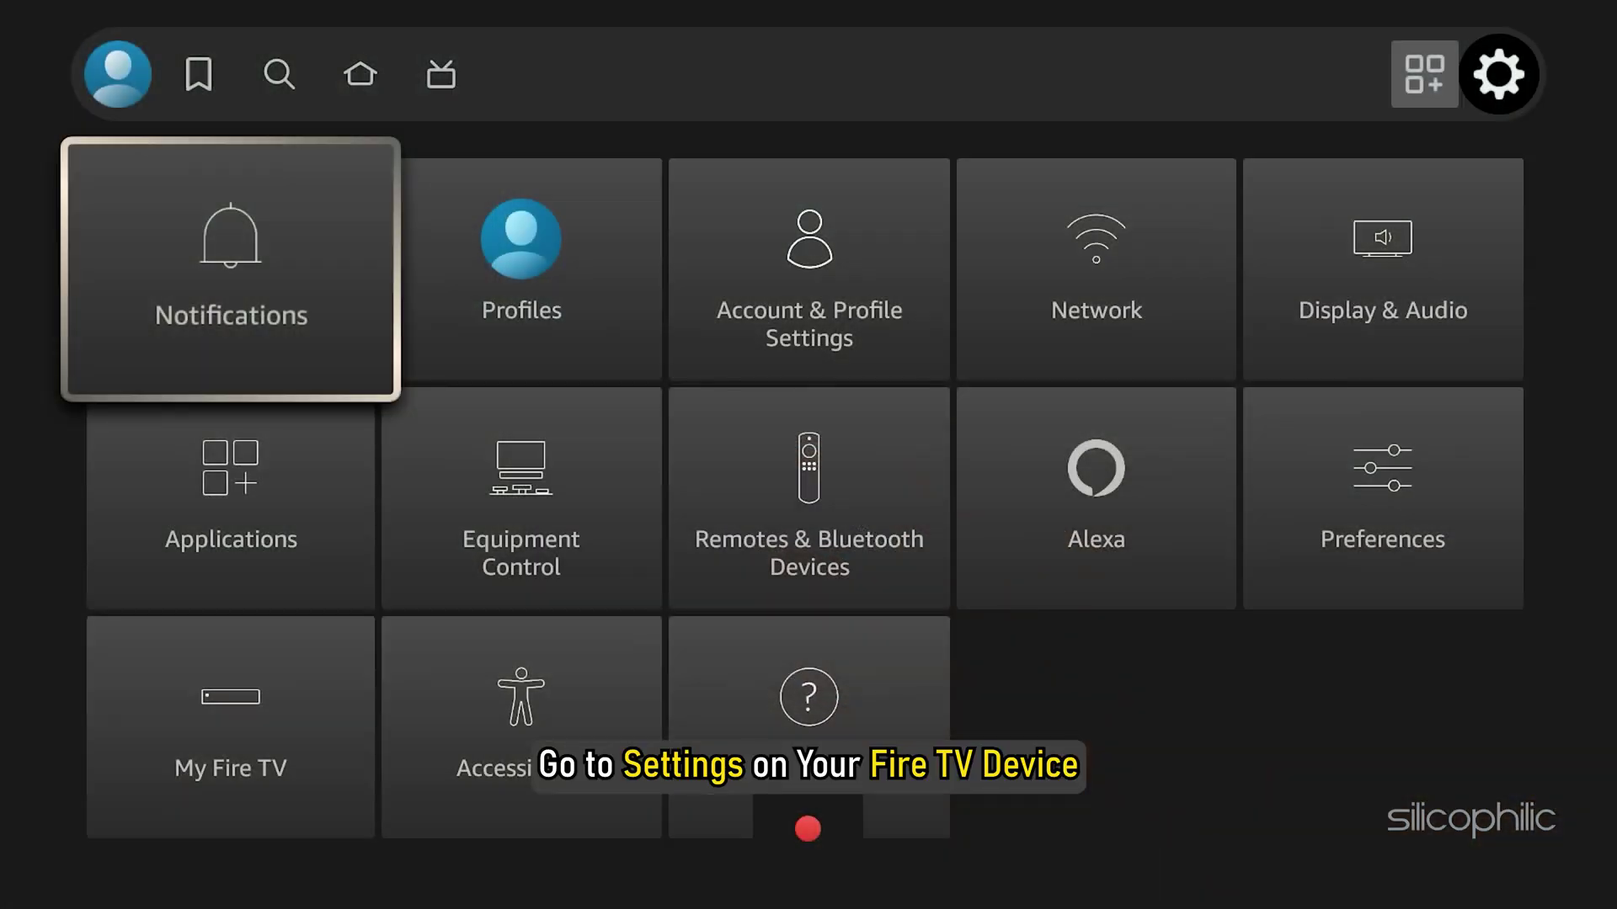
Check for system updates under My Fire TV > About.
{"action": "key", "text": "Down"}
{"action": "key", "text": "Down"}
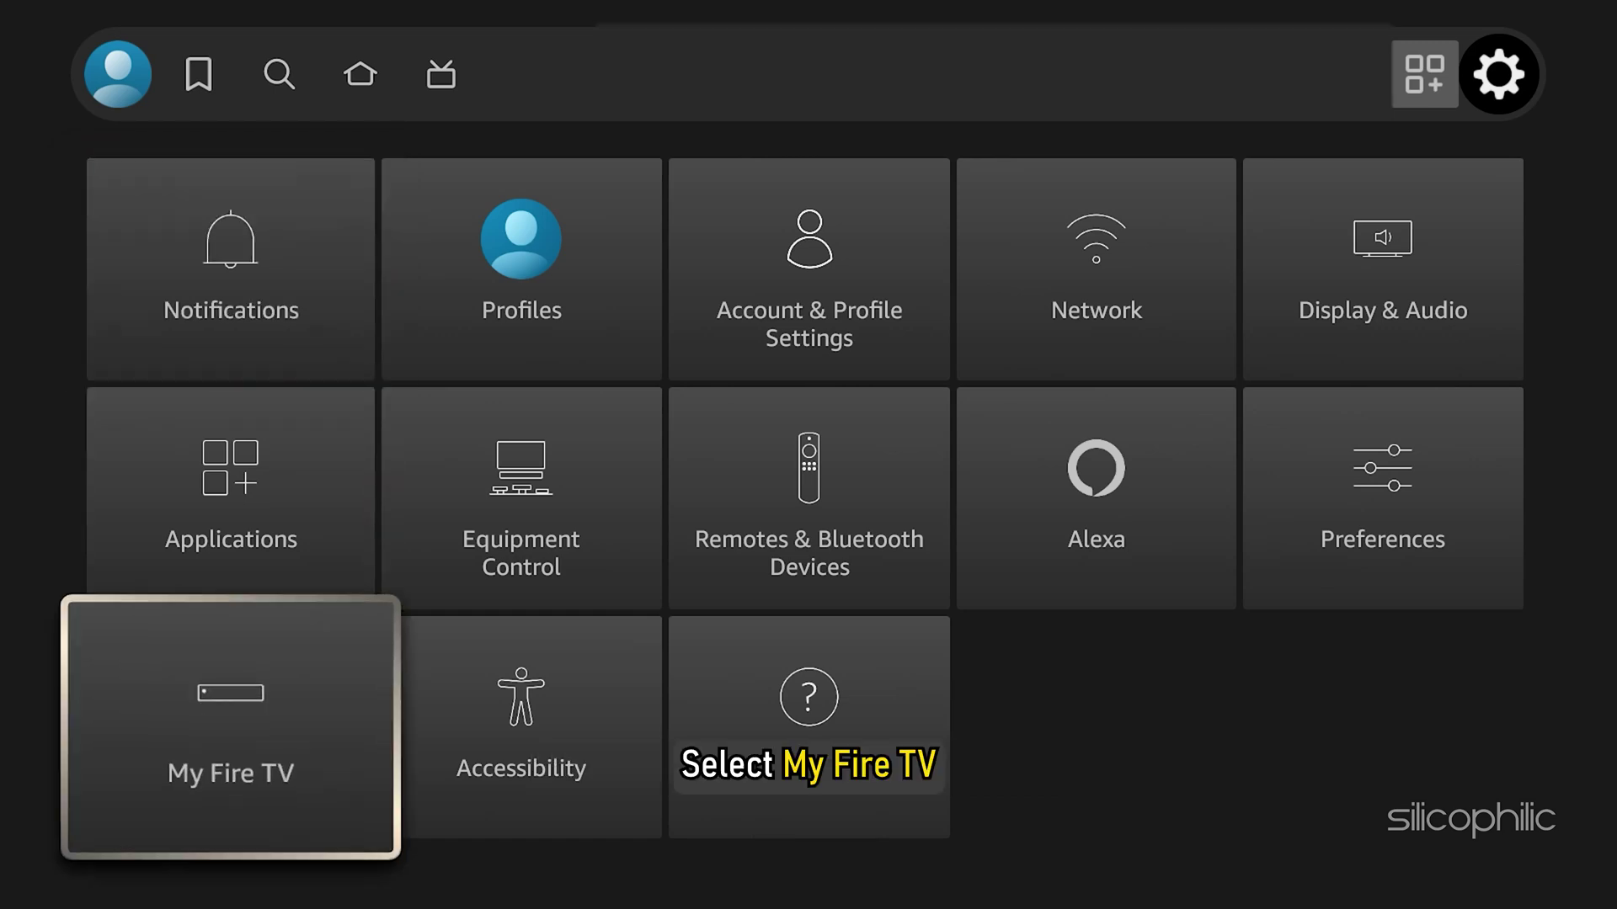
{"action": "key", "text": "Return"}
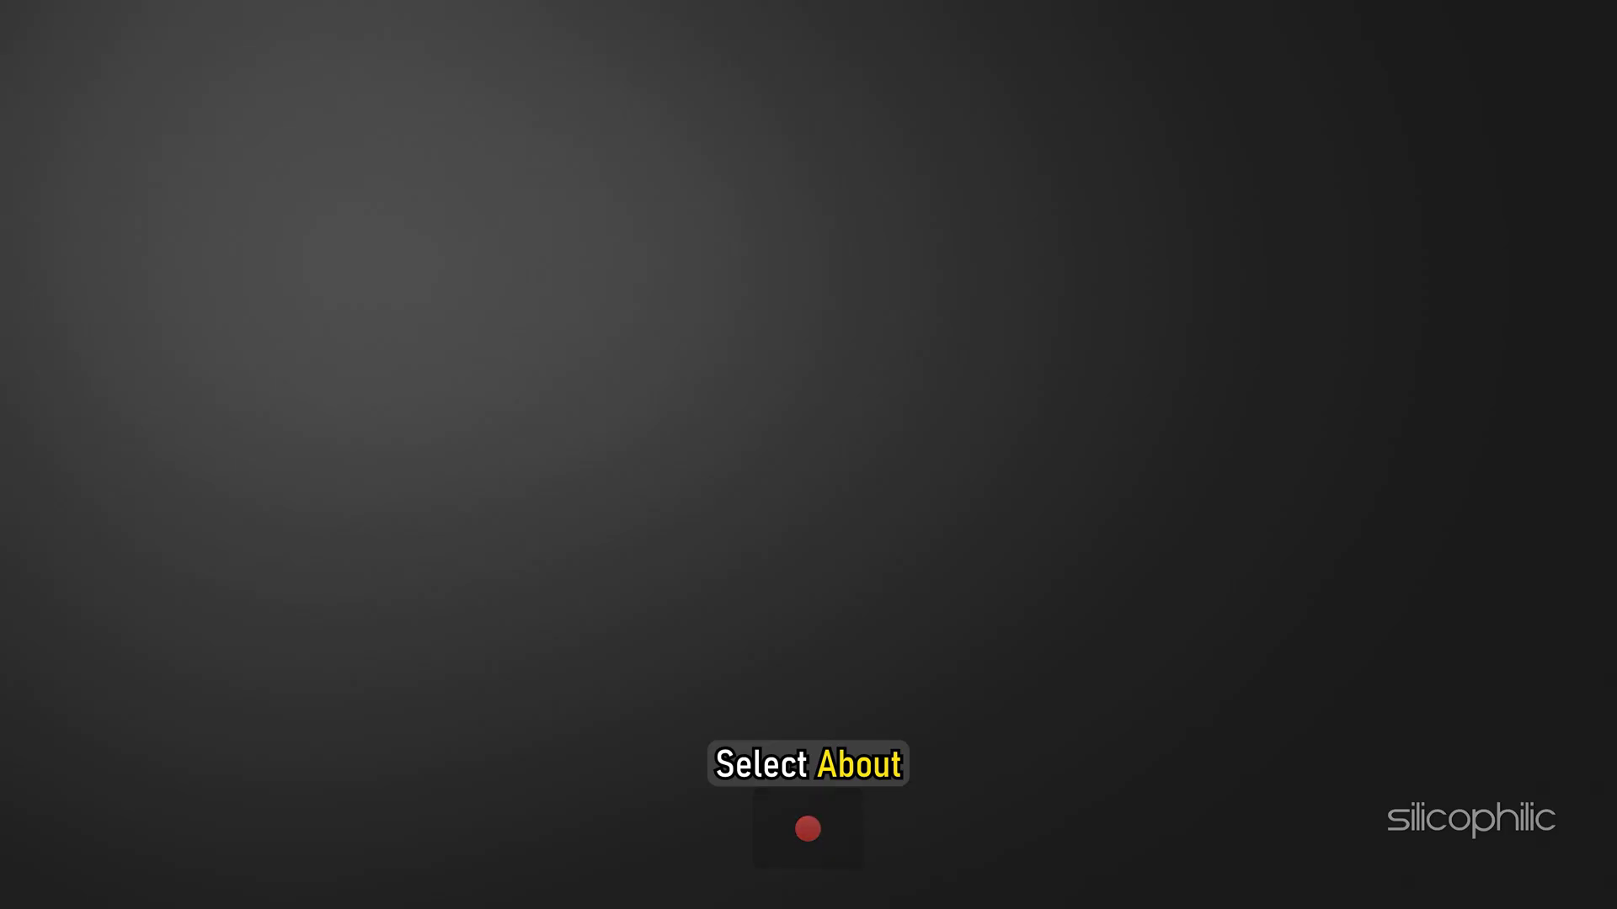
{"action": "key", "text": "Return"}
{"action": "key", "text": "Down"}
{"action": "key", "text": "Down"}
{"action": "key", "text": "Down"}
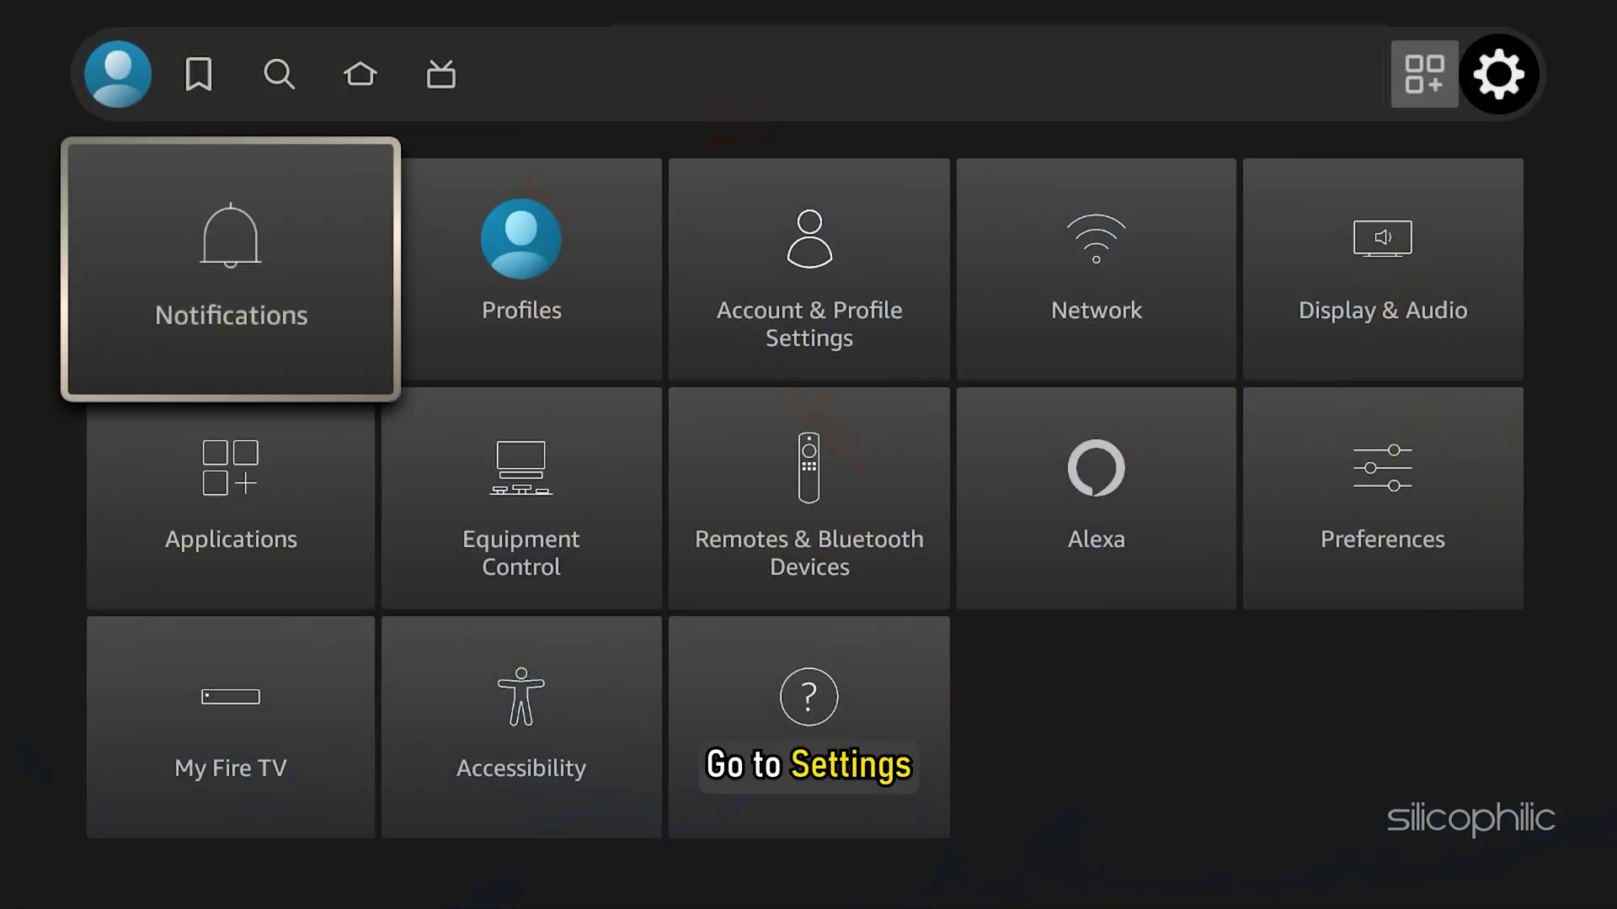
Open an installed app's Force stop/Uninstall details page from Manage Installed Applications.
{"action": "key", "text": "Down"}
{"action": "key", "text": "Return"}
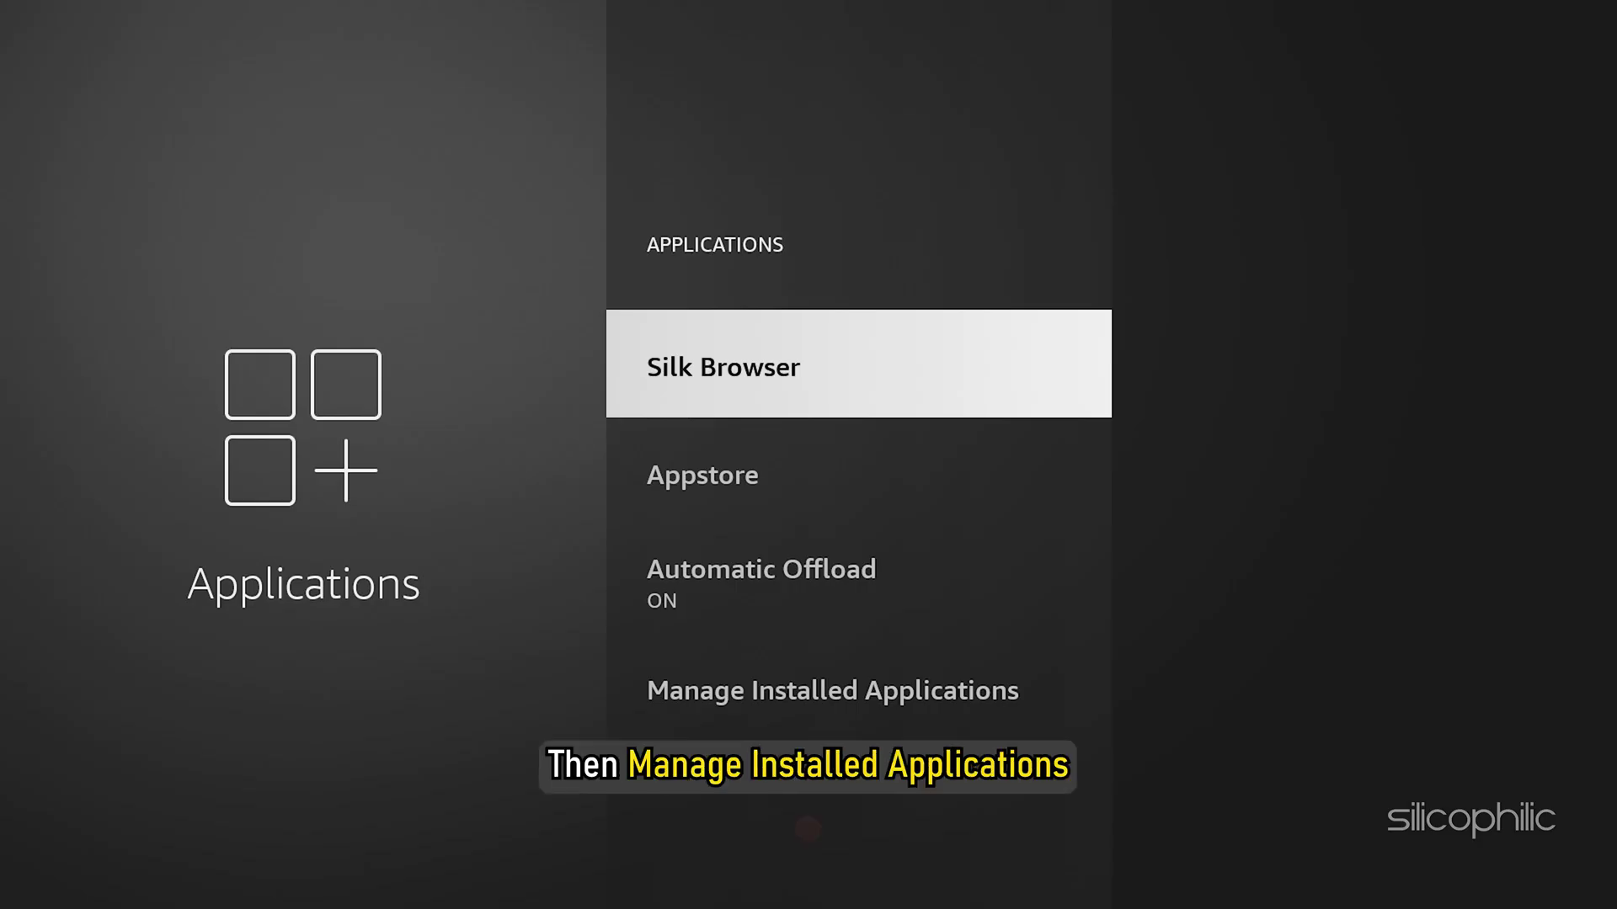
{"action": "key", "text": "Down"}
{"action": "key", "text": "Down"}
{"action": "key", "text": "Down"}
{"action": "key", "text": "Return"}
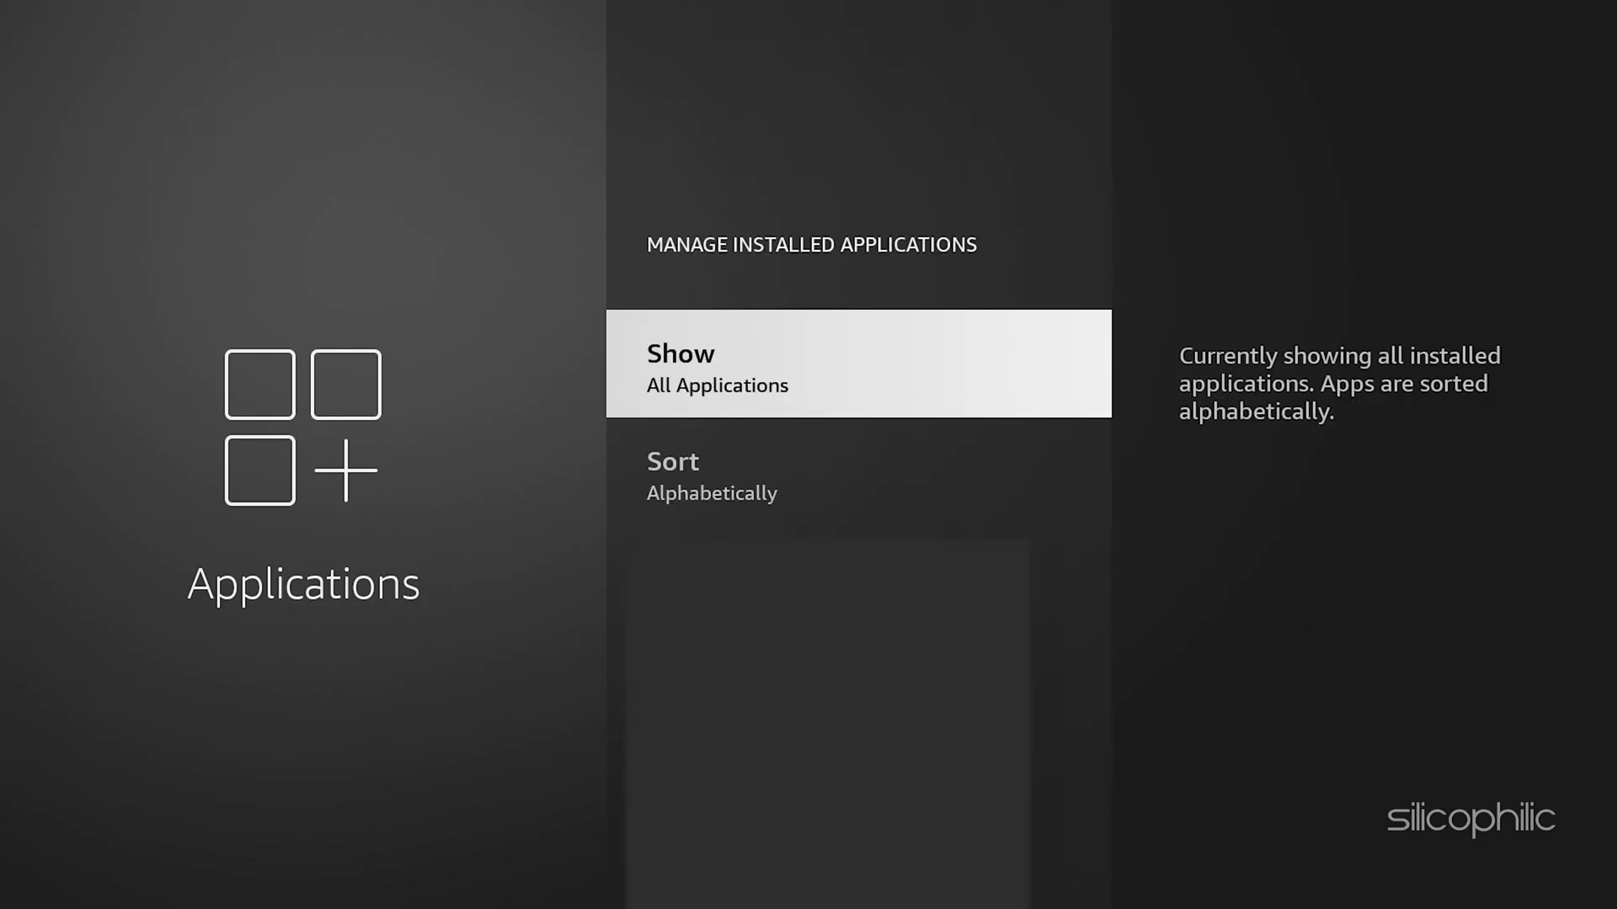
{"action": "key", "text": "Down"}
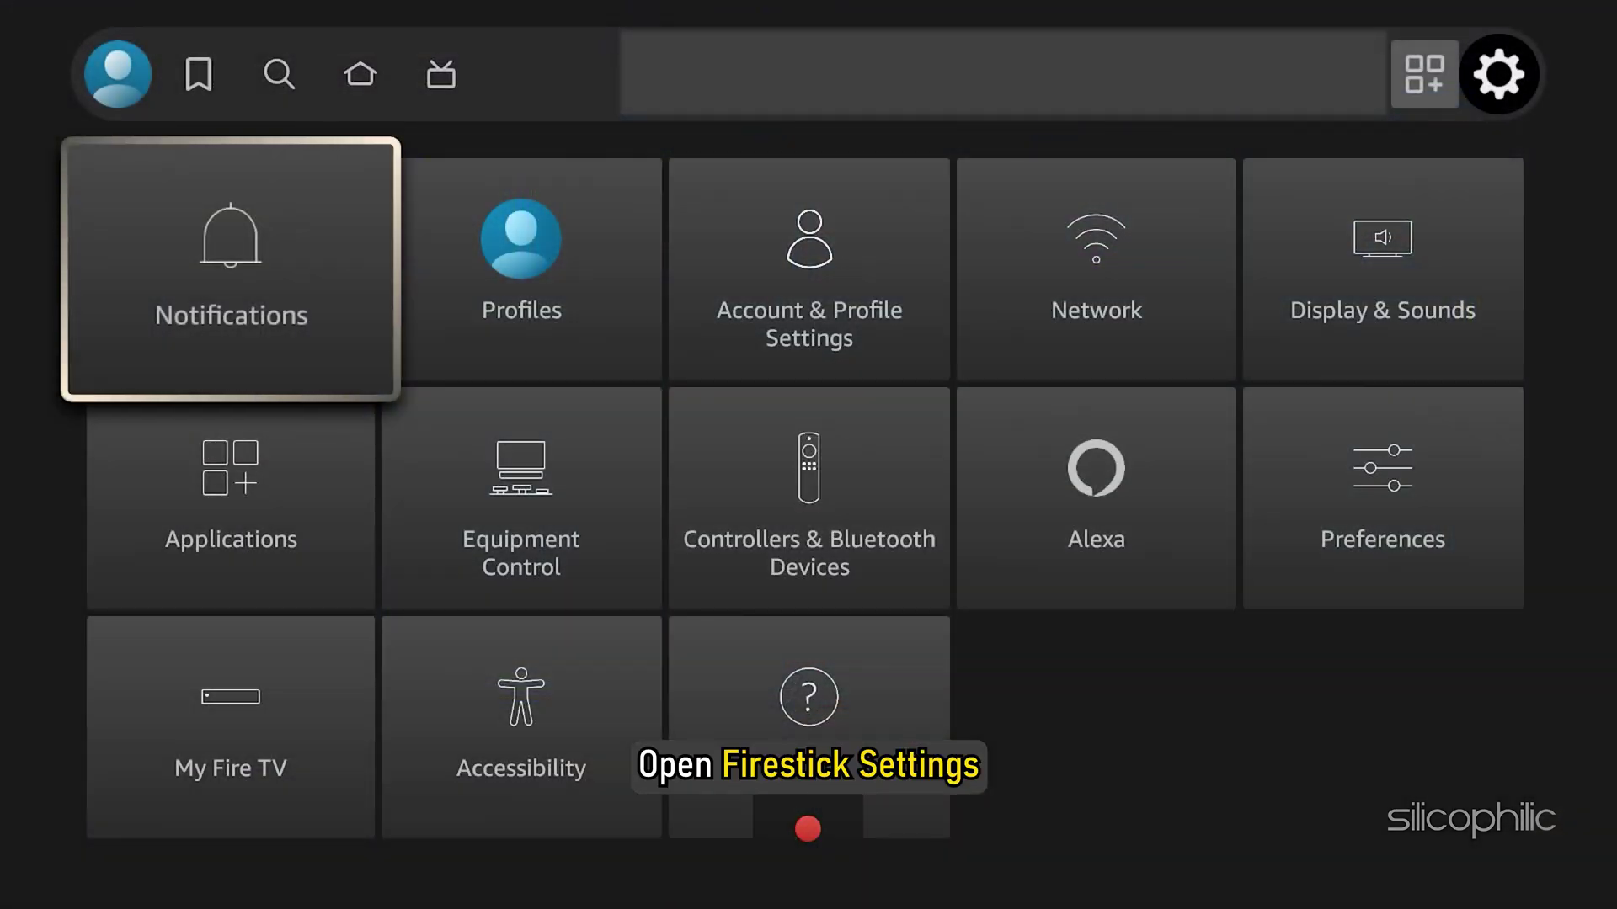
Turn off Collect App Usage Data under Preferences > Privacy Settings.
{"action": "key", "text": "Right"}
{"action": "key", "text": "Right"}
{"action": "key", "text": "Right"}
{"action": "key", "text": "Right"}
{"action": "key", "text": "Down"}
{"action": "key", "text": "Return"}
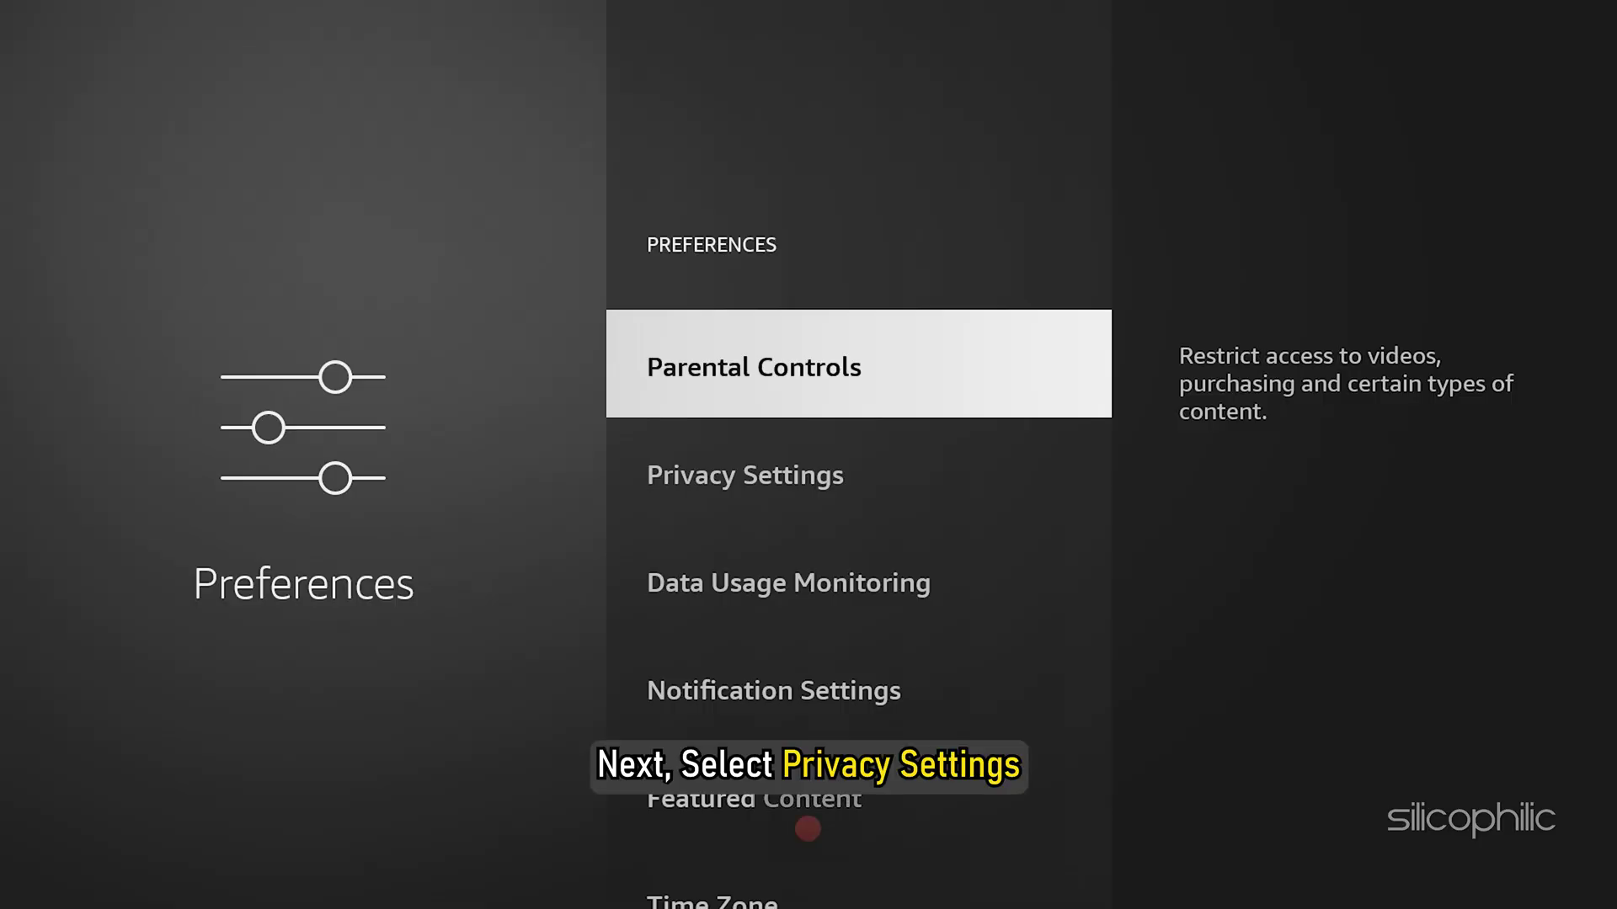
{"action": "key", "text": "Down"}
{"action": "key", "text": "Return"}
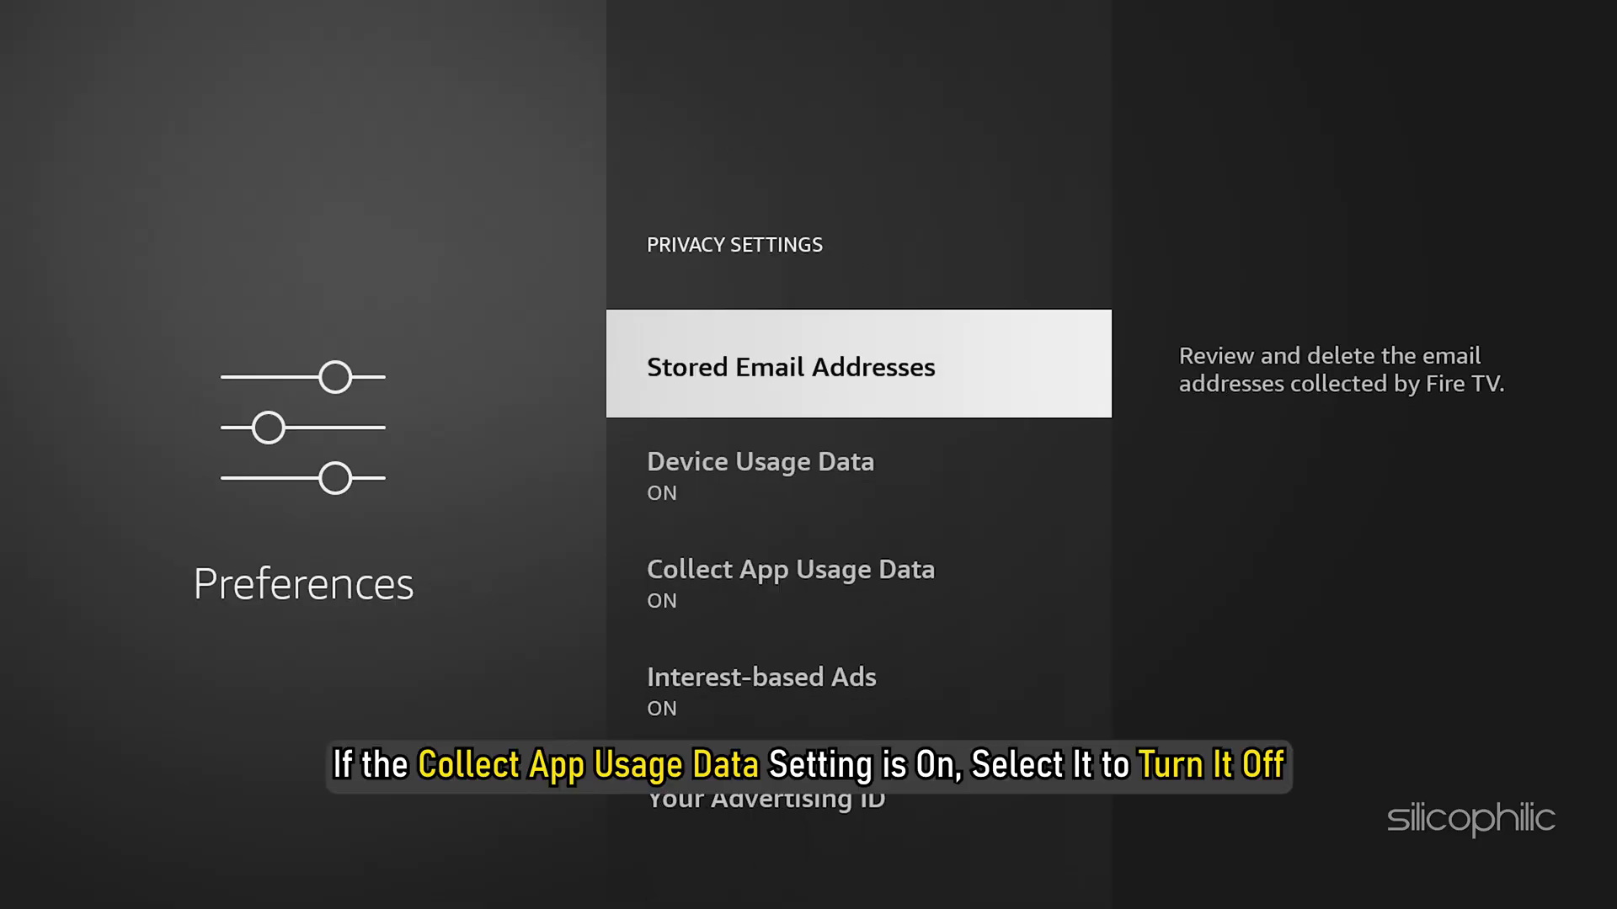
{"action": "key", "text": "Down"}
{"action": "key", "text": "Down"}
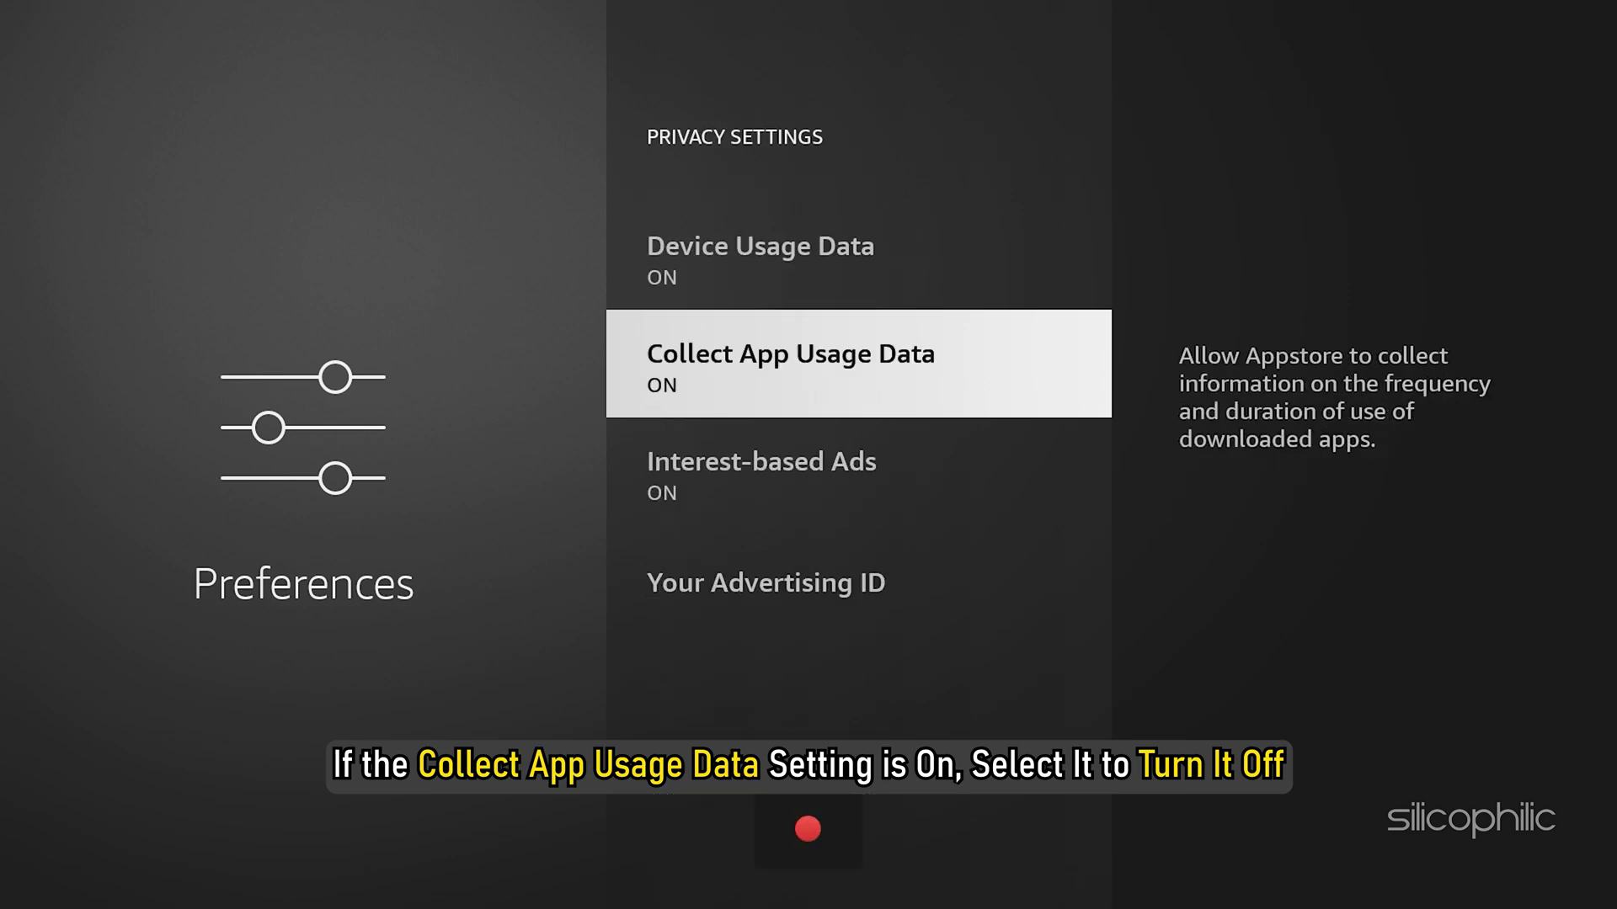
{"action": "key", "text": "Return"}
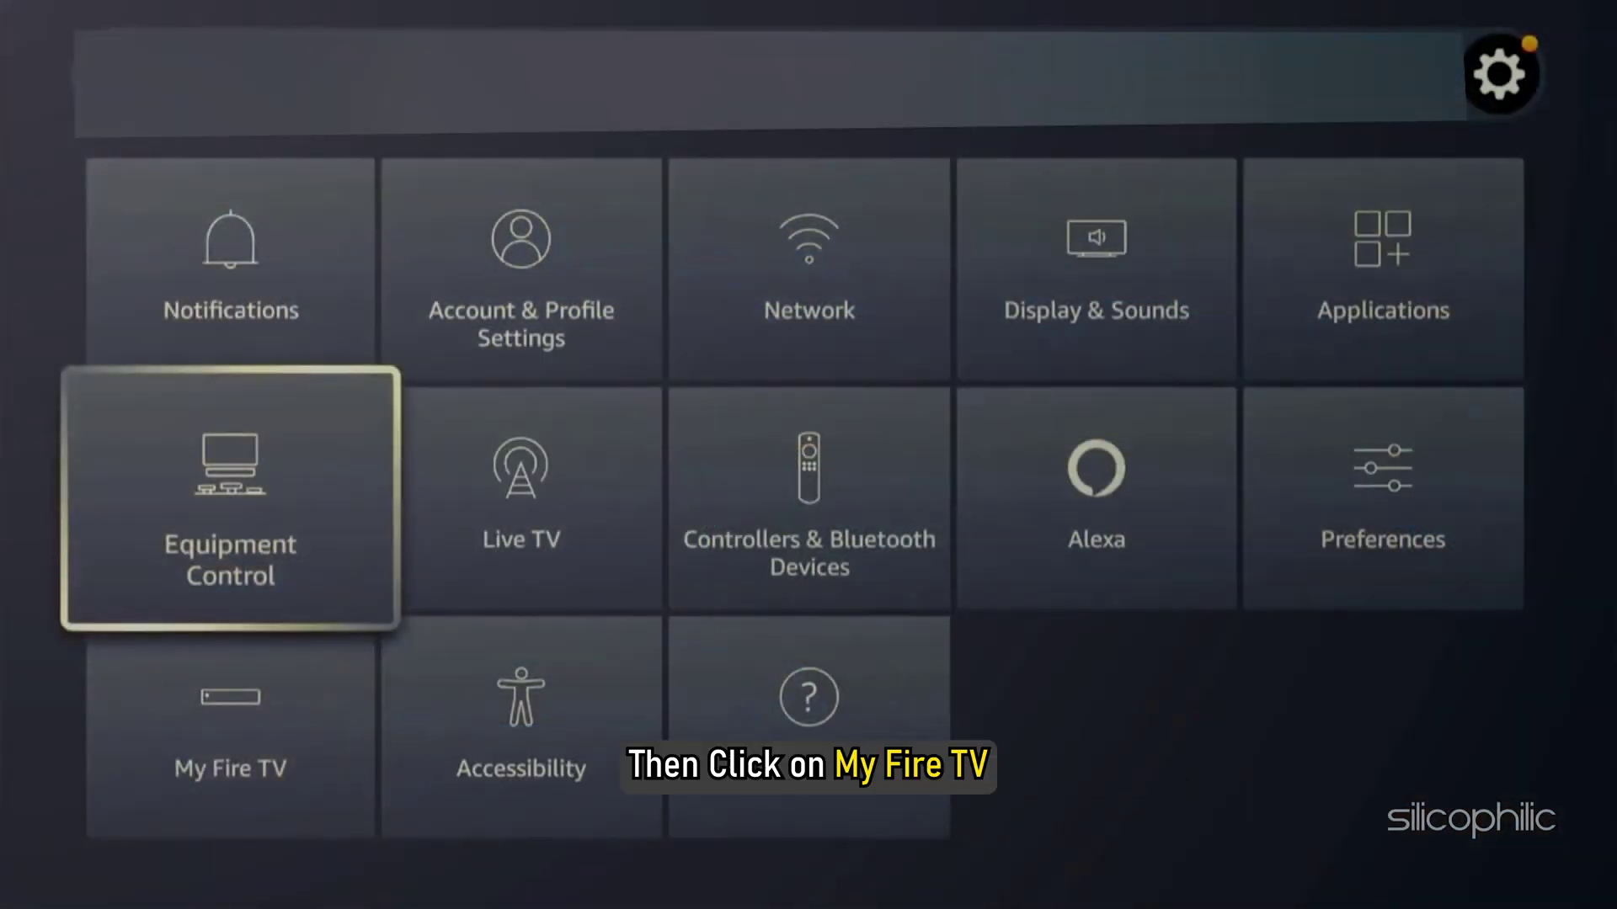
Select Reset to Factory Defaults under My Fire TV to bring up its confirmation warning.
{"action": "key", "text": "Down"}
{"action": "key", "text": "Return"}
{"action": "key", "text": "Down"}
{"action": "key", "text": "Down"}
{"action": "key", "text": "Down"}
{"action": "key", "text": "Down"}
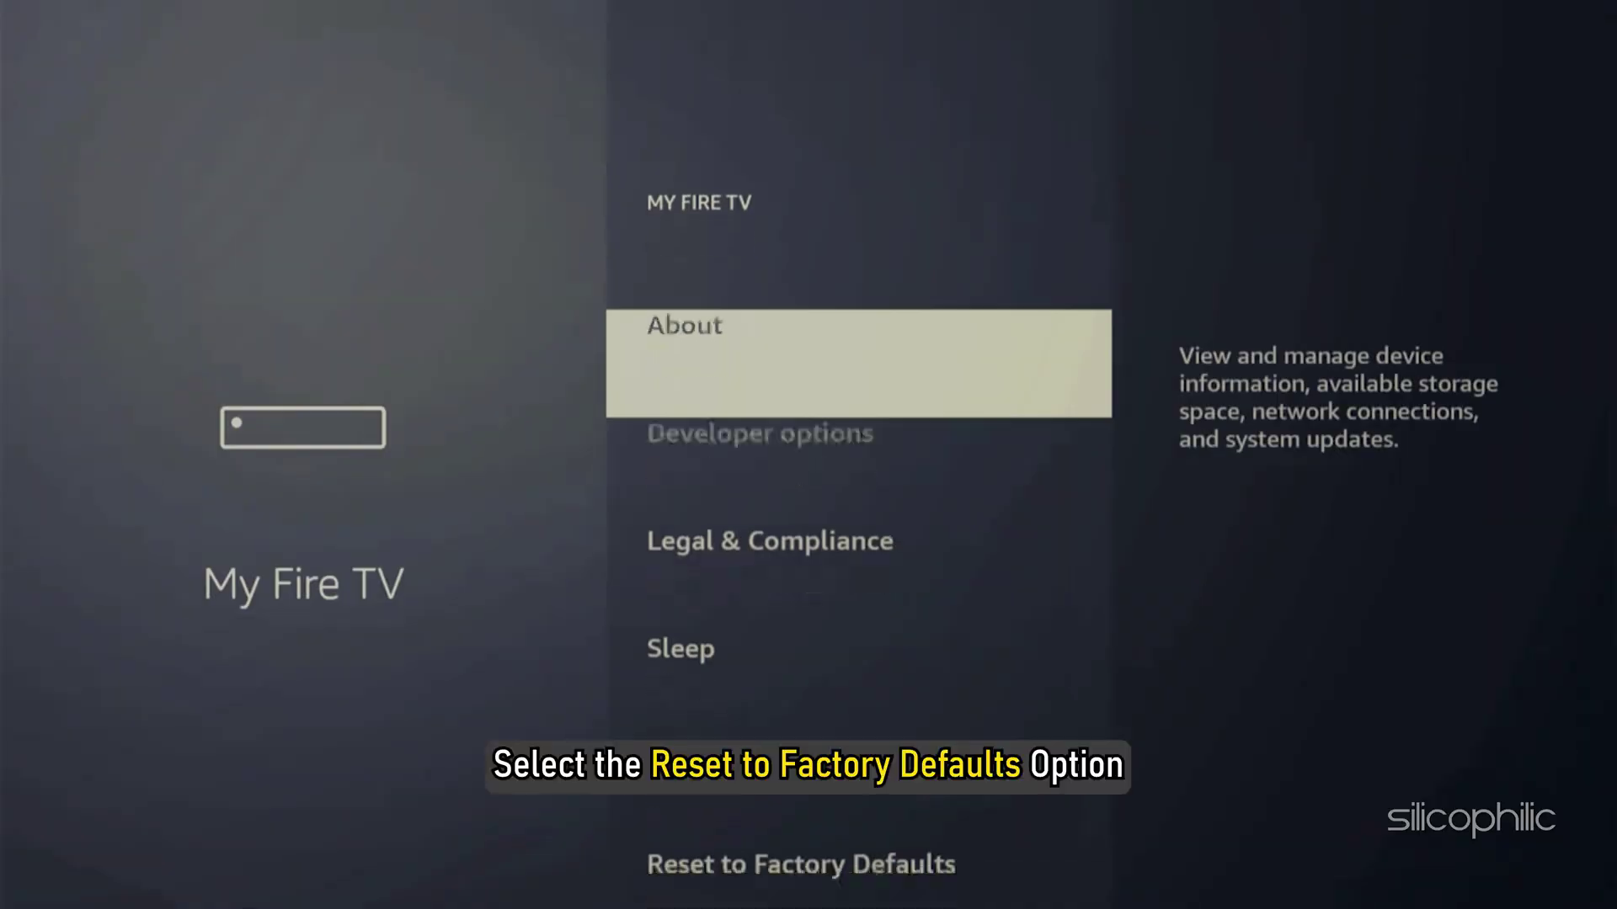
{"action": "key", "text": "Down"}
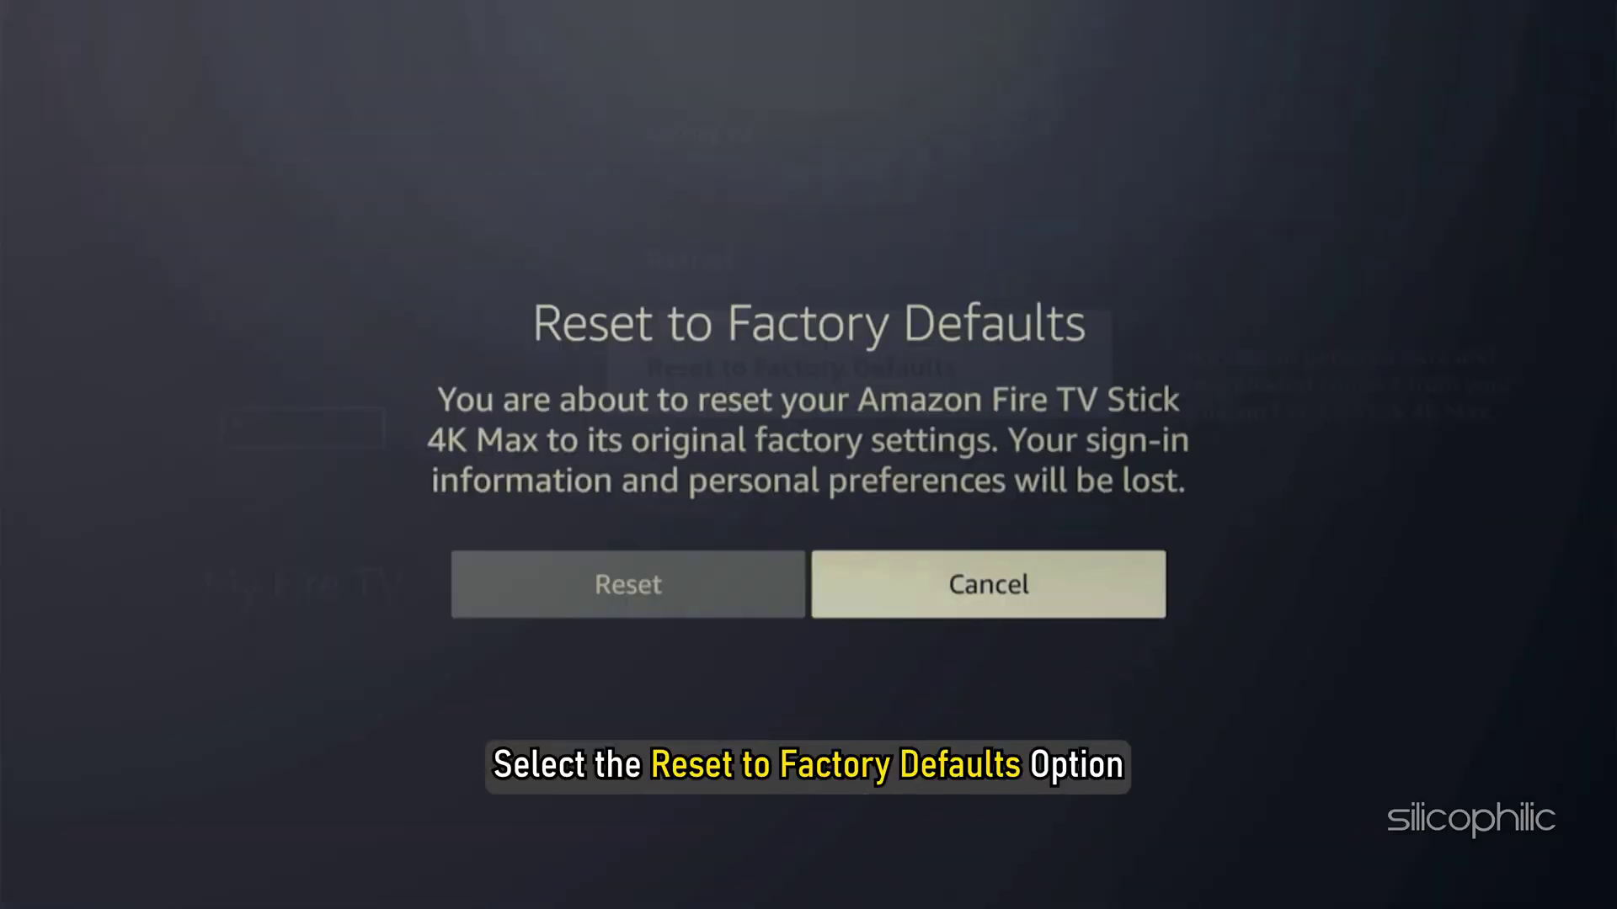
{"action": "key", "text": "Return"}
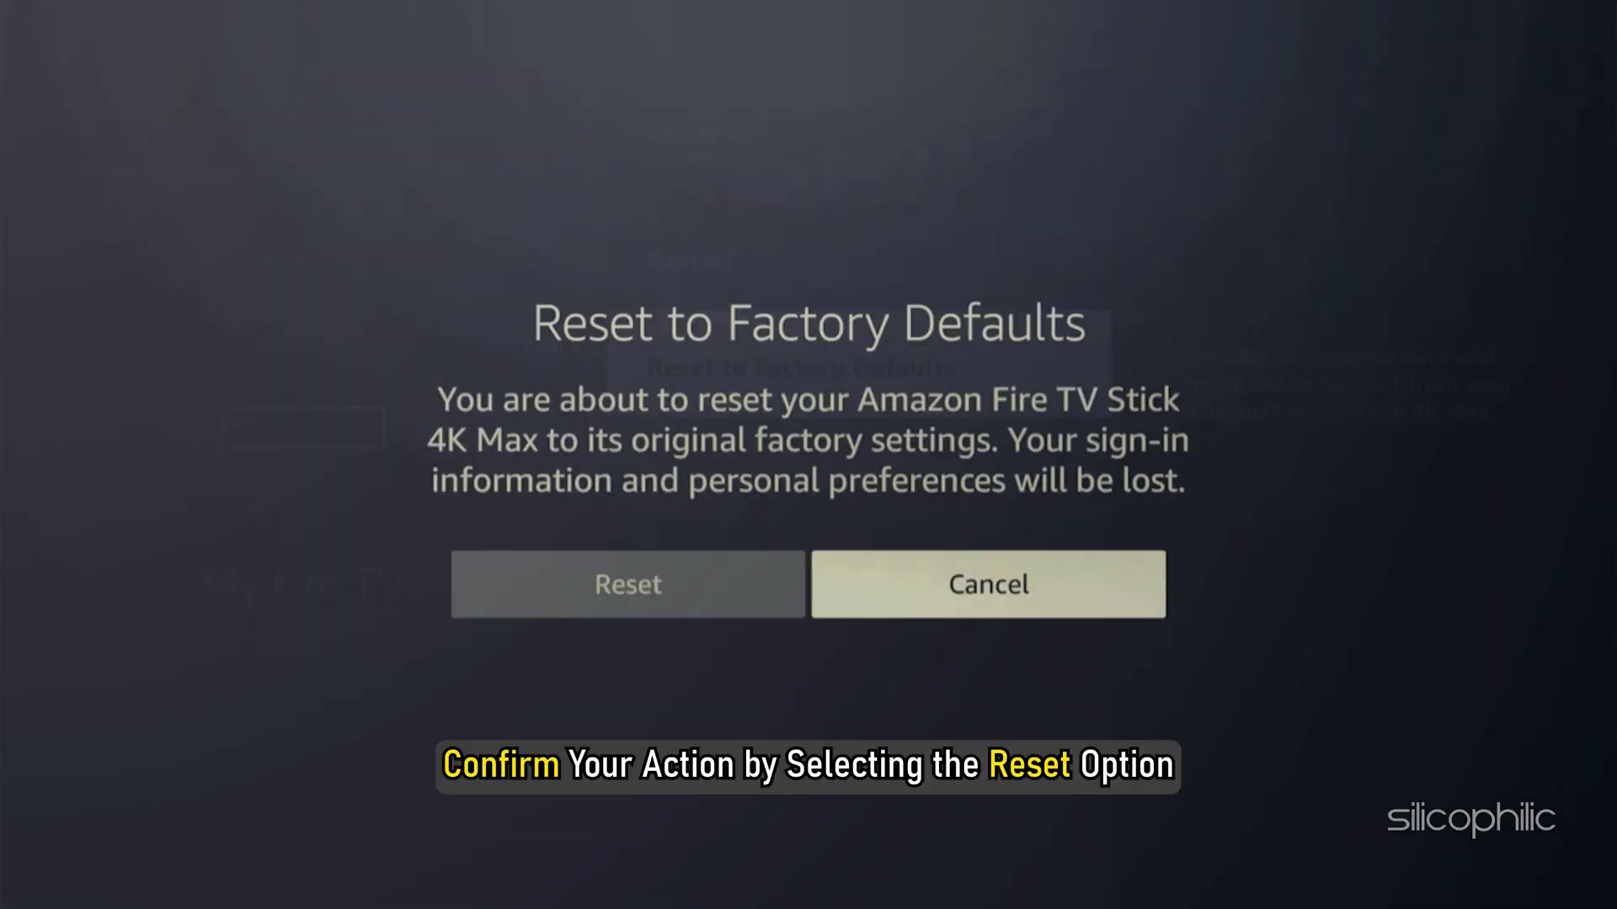